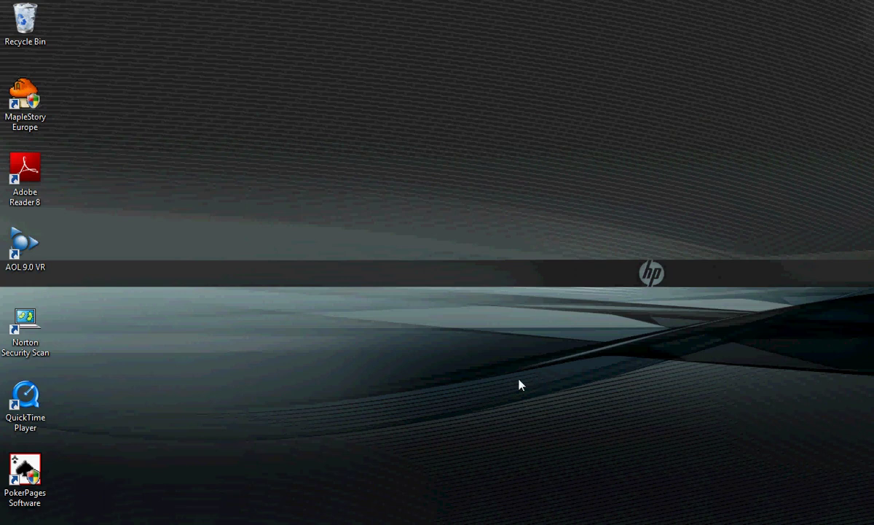
{"action": "left_click", "coordinate": [42, 42]}
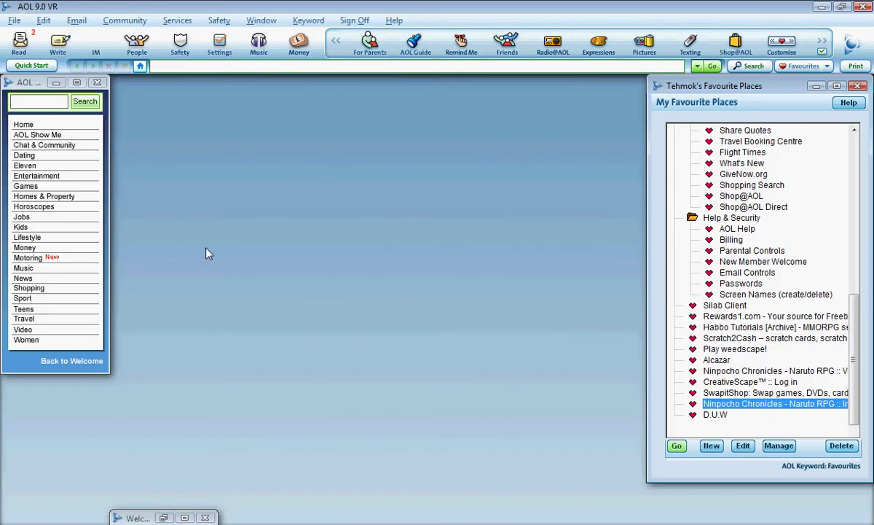
{"action": "left_click", "coordinate": [525, 71]}
{"action": "type", "text": "www"}
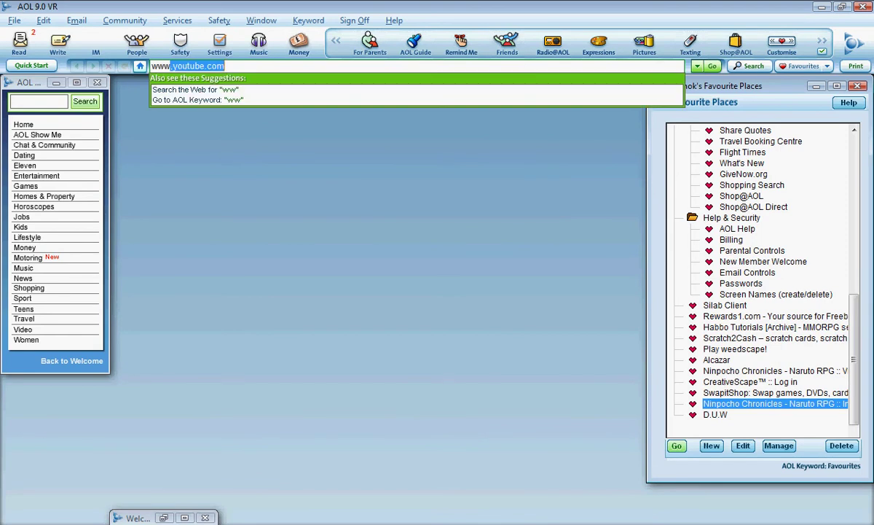
{"action": "type", "text": ".3"}
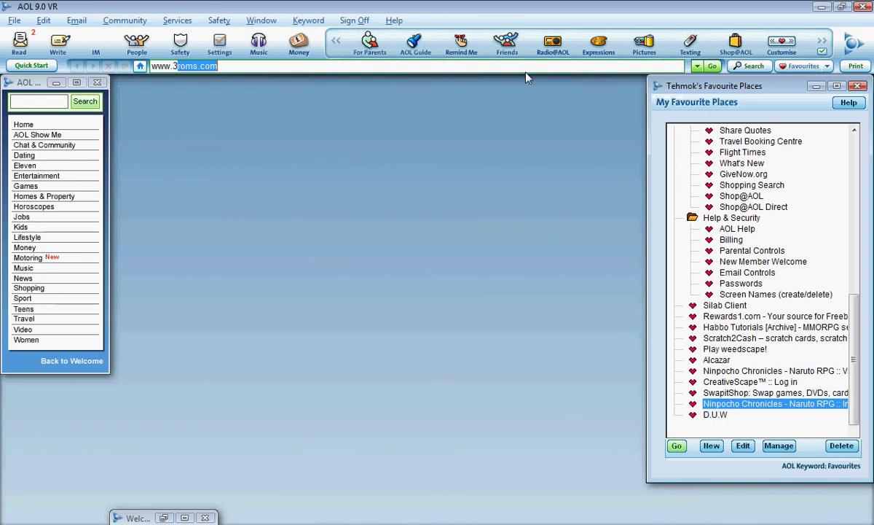
{"action": "type", "text": "roms.co"}
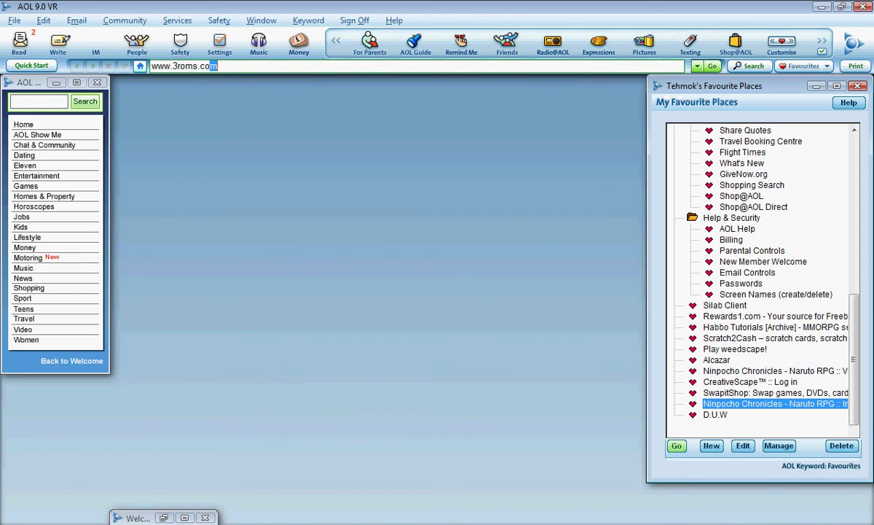
{"action": "type", "text": "m"}
{"action": "key", "text": "Return"}
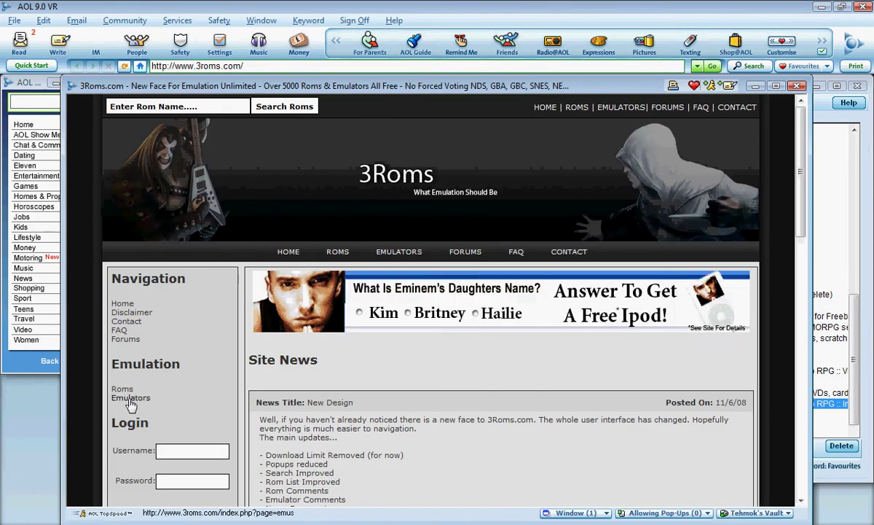
Open the site's Emulators section and show the emulators for Nintendo DS.
{"action": "left_click_drag", "start_coordinate": [120, 364], "coordinate": [172, 365]}
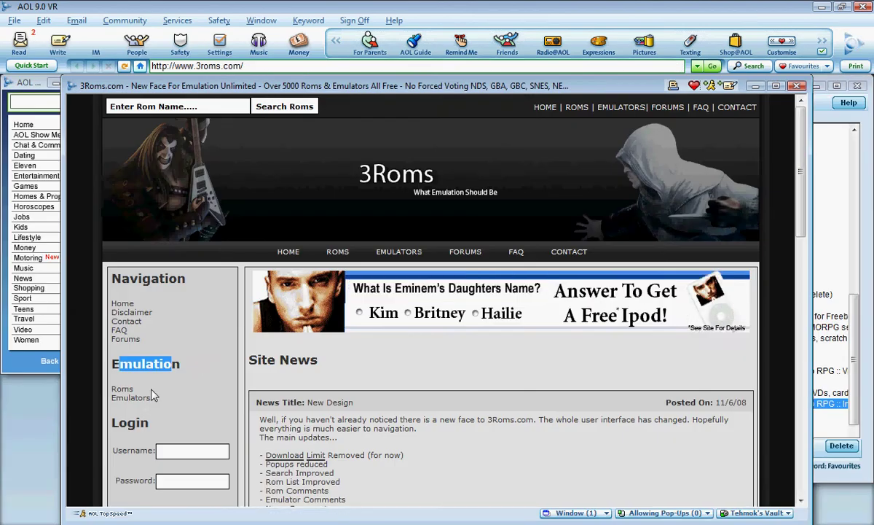
{"action": "left_click", "coordinate": [134, 398]}
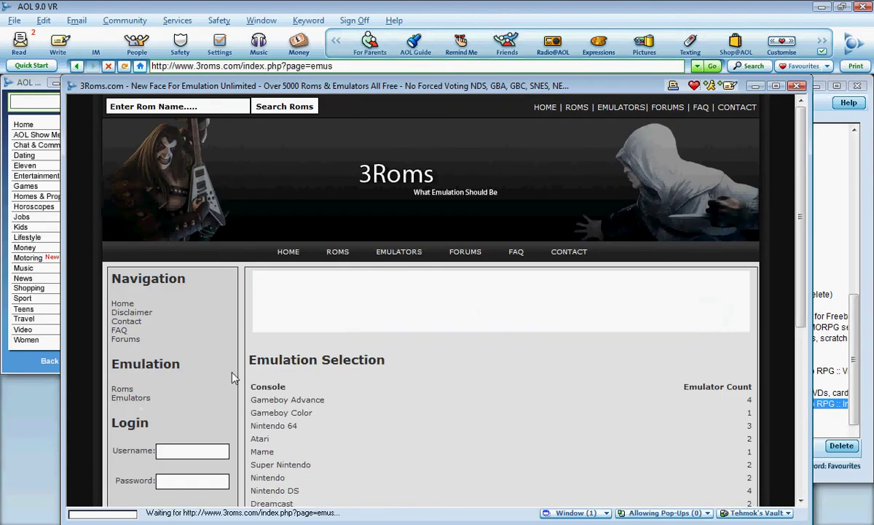
{"action": "scroll", "coordinate": [231, 377], "scroll_direction": "down", "scroll_amount": 4}
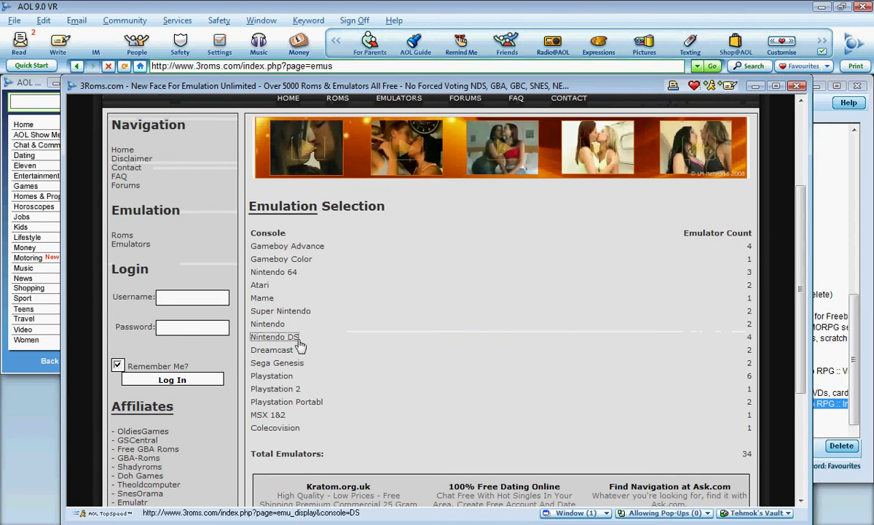
{"action": "scroll", "coordinate": [359, 334], "scroll_direction": "down", "scroll_amount": 1}
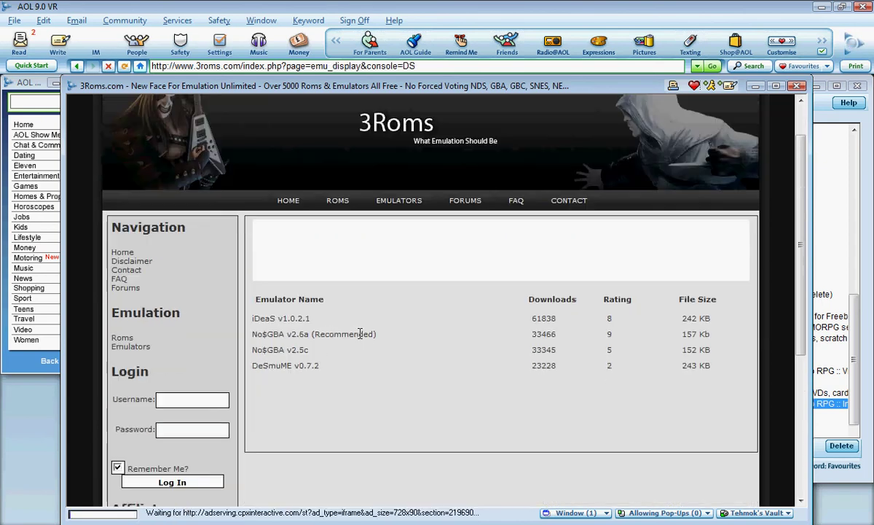
Open the details page of the recommended No$GBA v2.6a emulator.
{"action": "left_click_drag", "start_coordinate": [315, 334], "coordinate": [376, 334]}
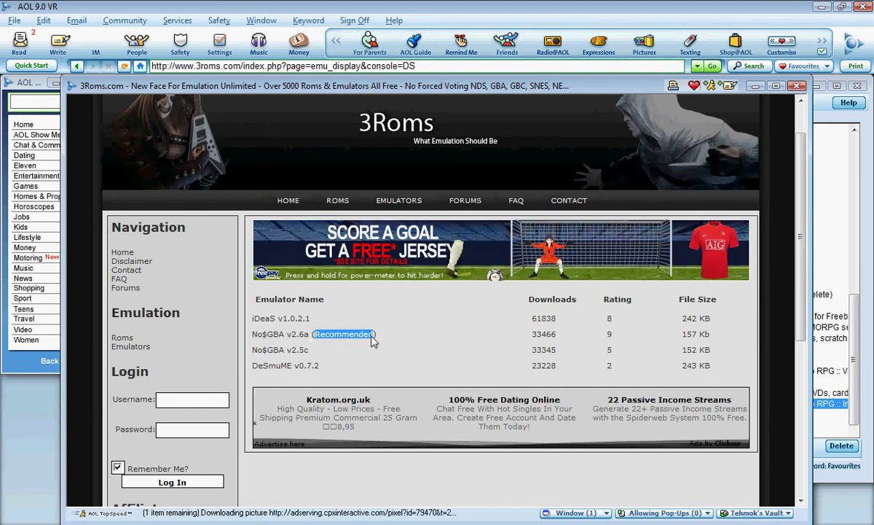
{"action": "left_click", "coordinate": [305, 338]}
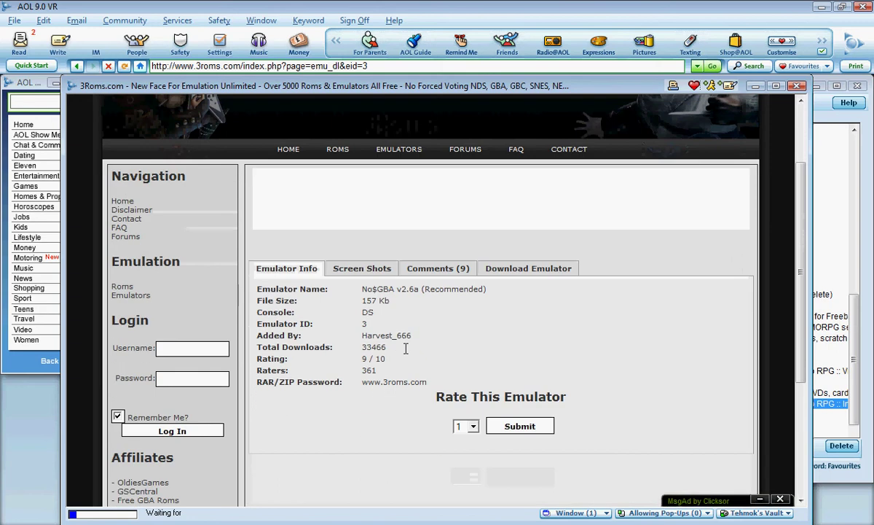
{"action": "scroll", "coordinate": [406, 349], "scroll_direction": "down", "scroll_amount": 2}
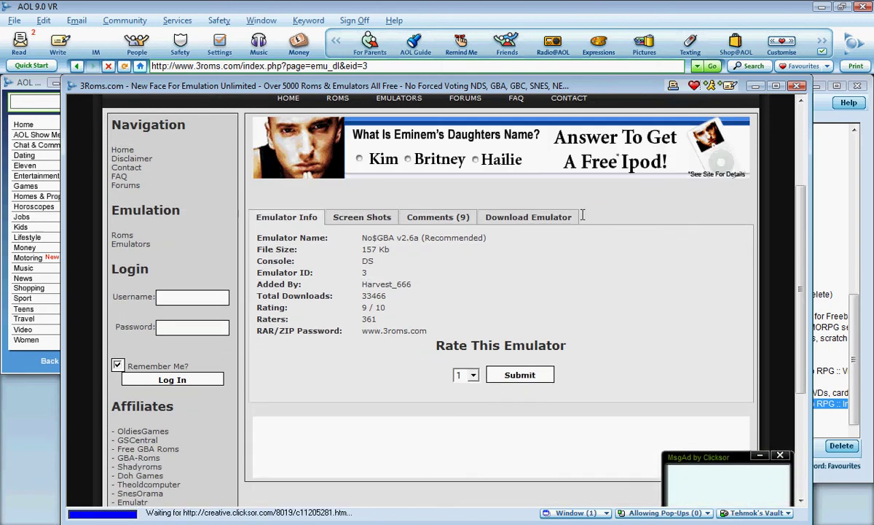
Request the No$GBA v2.6a emulator download, then cancel the file download.
{"action": "left_click_drag", "start_coordinate": [578, 217], "coordinate": [463, 203]}
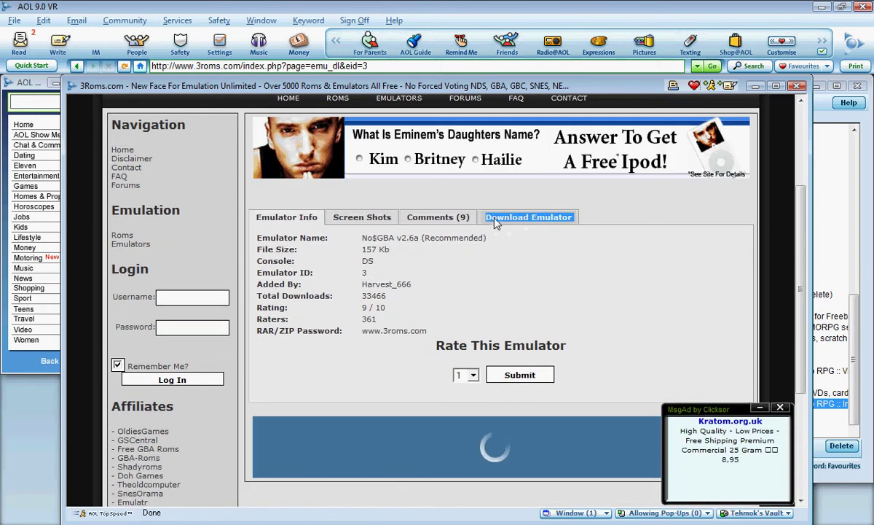
{"action": "left_click", "coordinate": [568, 250]}
{"action": "left_click", "coordinate": [558, 217]}
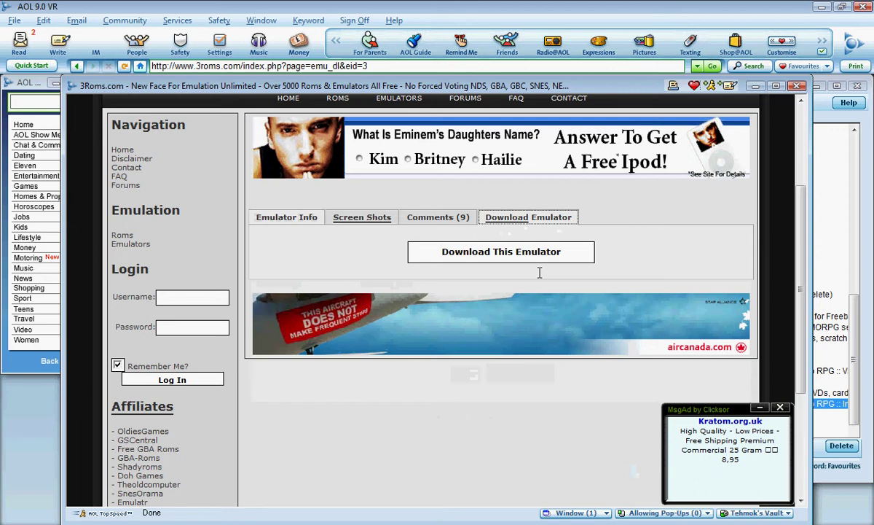
{"action": "left_click", "coordinate": [555, 262]}
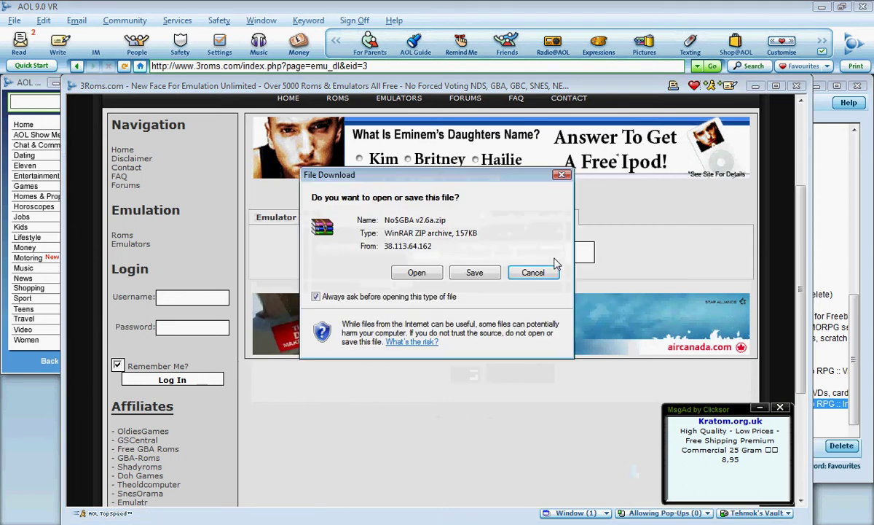
{"action": "left_click", "coordinate": [562, 175]}
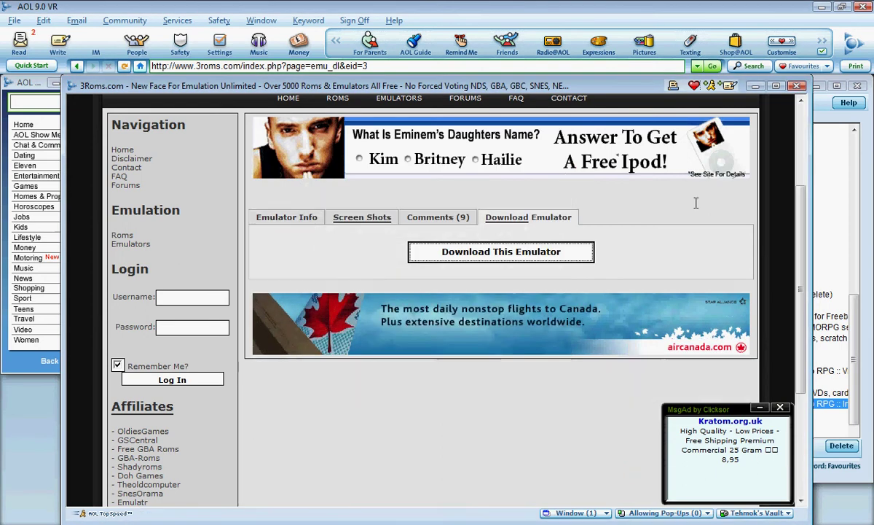
Minimize the browser and restore the No$GBA v2.6a and 1015 - Pokemon Diamond (U) archives from the Recycle Bin to the desktop.
{"action": "left_click", "coordinate": [821, 7]}
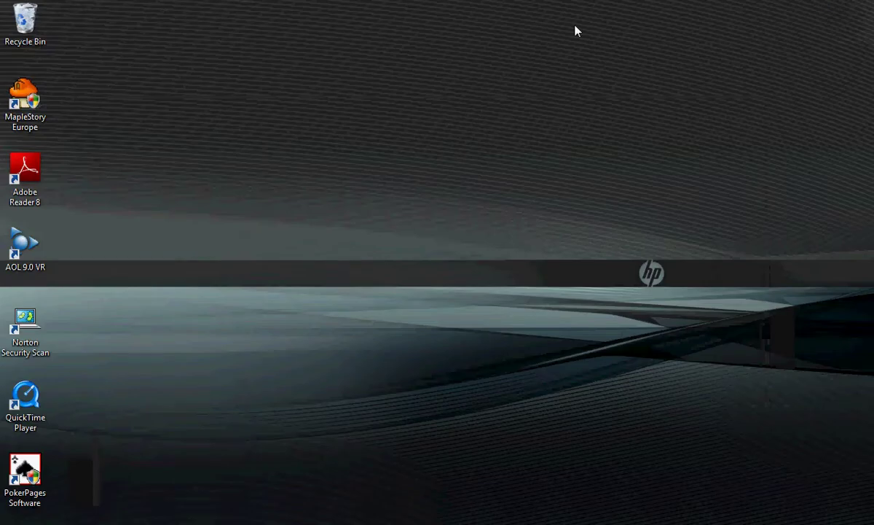
{"action": "double_click", "coordinate": [25, 23]}
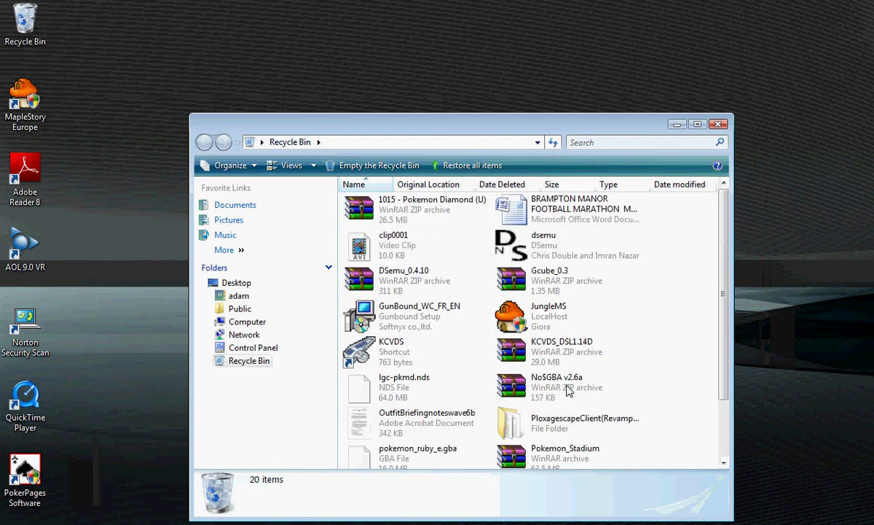
{"action": "left_click", "coordinate": [534, 380]}
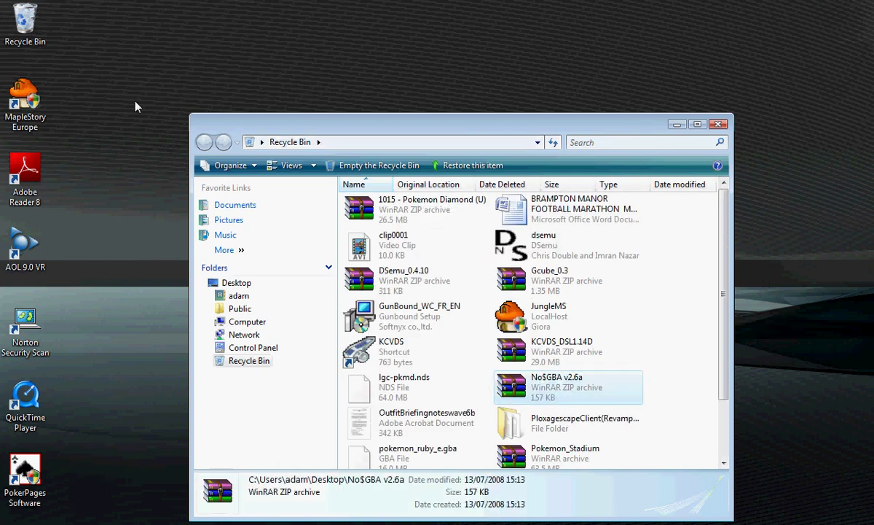
{"action": "left_click", "coordinate": [110, 91]}
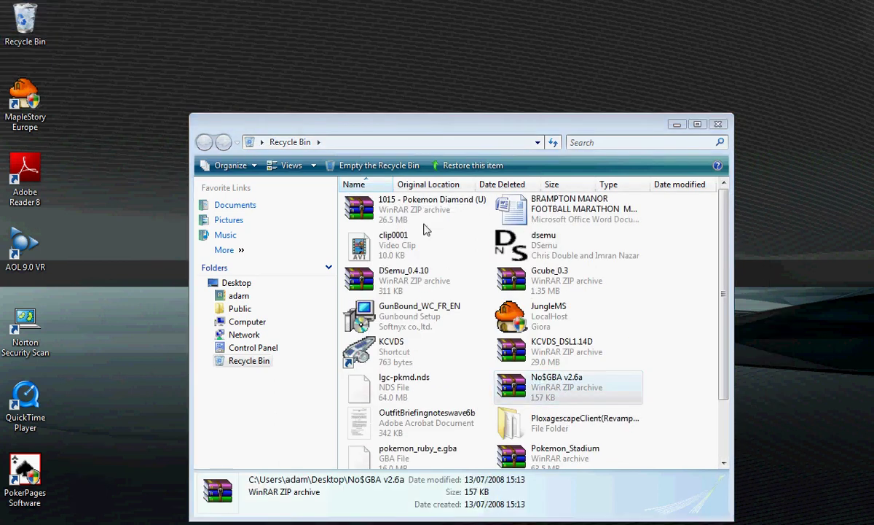
{"action": "left_click", "coordinate": [306, 135]}
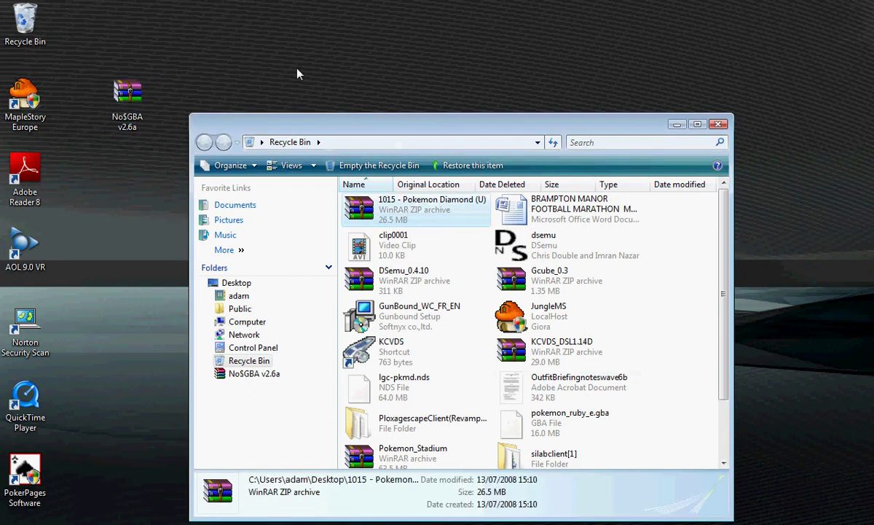
{"action": "left_click_drag", "start_coordinate": [361, 209], "coordinate": [120, 219]}
{"action": "left_click", "coordinate": [719, 125]}
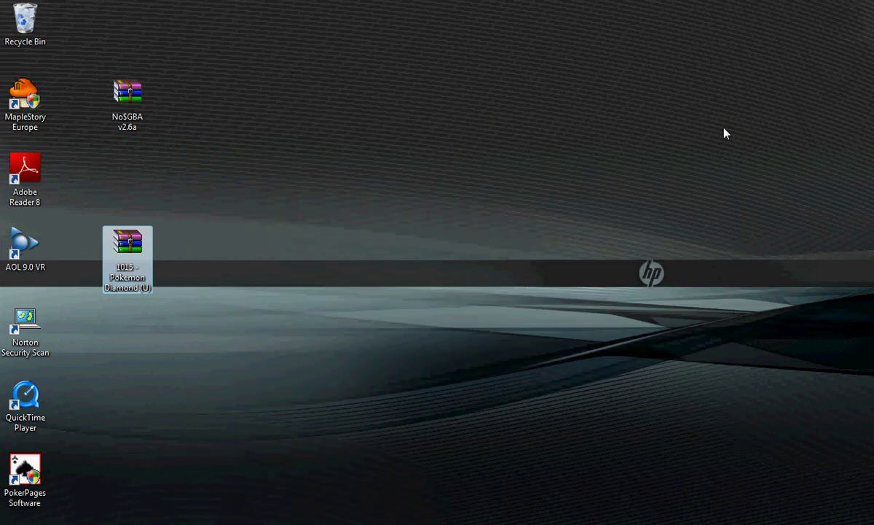
Open the No$GBA v2.6a archive, dismiss the licence reminder, and run NO$GBA.EXE from its No$gba 2.6a folder.
{"action": "left_click", "coordinate": [152, 108]}
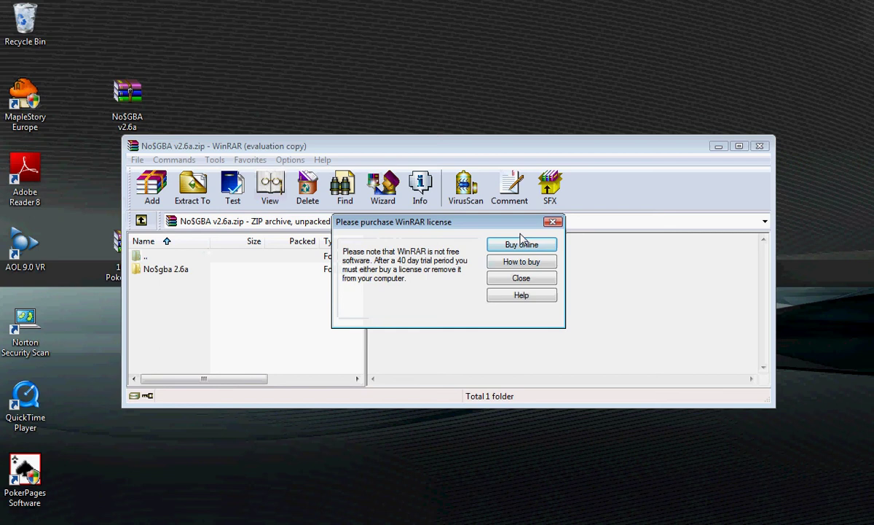
{"action": "left_click", "coordinate": [553, 222]}
{"action": "double_click", "coordinate": [293, 273]}
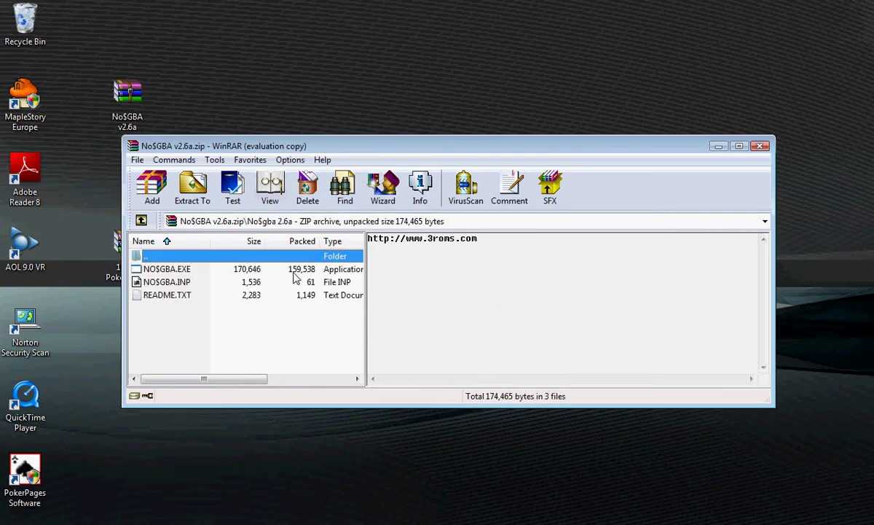
{"action": "double_click", "coordinate": [233, 269]}
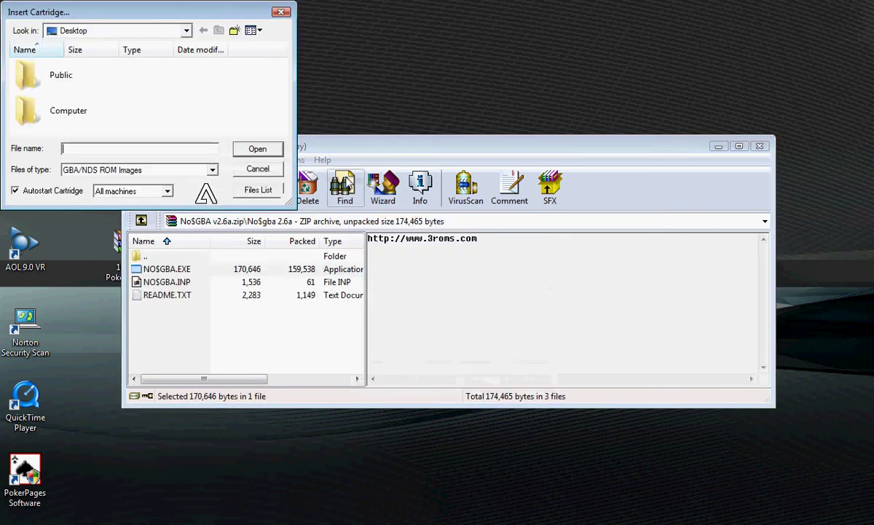
Look through the desktop contents in the Insert Cartridge dialog, then close the emulator and the archive.
{"action": "left_click_drag", "start_coordinate": [283, 73], "coordinate": [280, 24]}
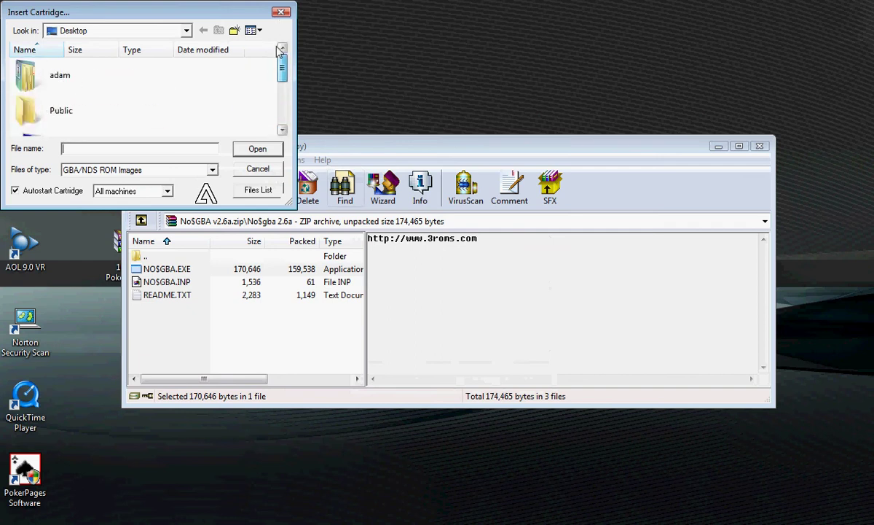
{"action": "left_click_drag", "start_coordinate": [281, 67], "coordinate": [283, 115]}
{"action": "left_click", "coordinate": [280, 11]}
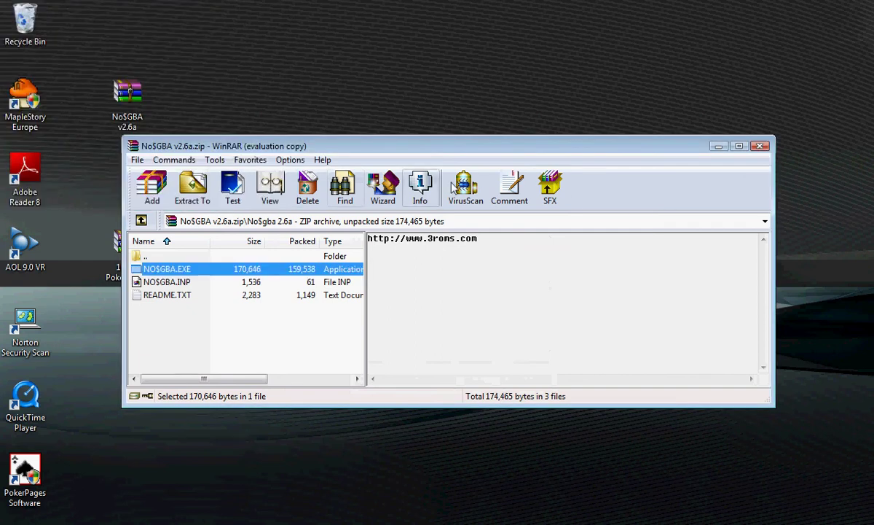
{"action": "left_click", "coordinate": [762, 146]}
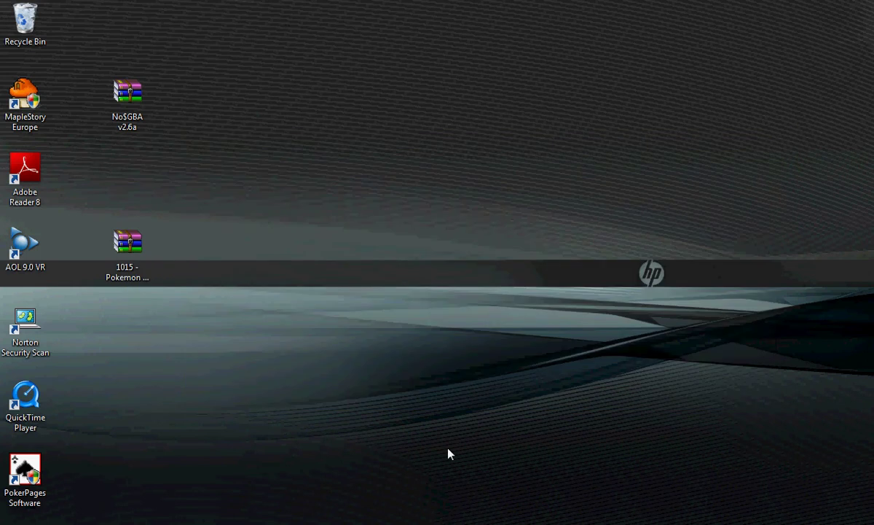
Switch back to the AOL browser, open the site's Roms section, and continue past the disclaimer to the ROM selection.
{"action": "key", "text": "alt+Tab"}
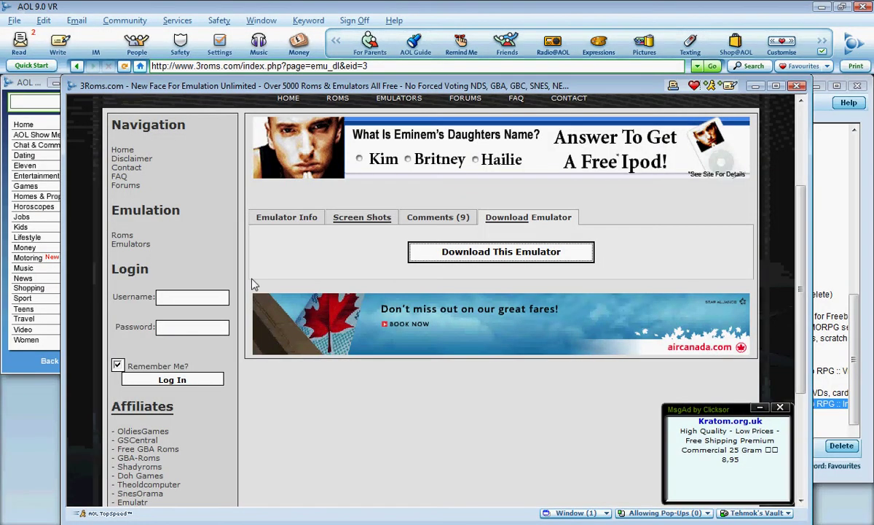
{"action": "left_click", "coordinate": [129, 236]}
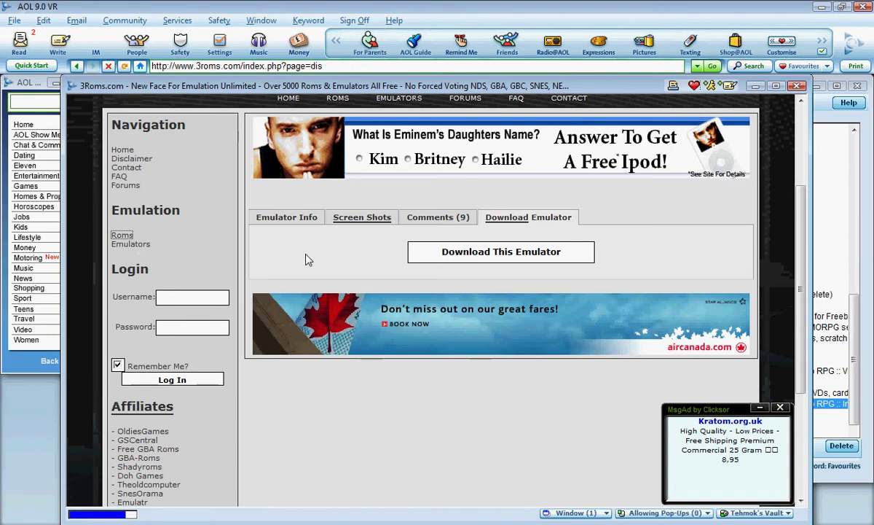
{"action": "scroll", "coordinate": [306, 256], "scroll_direction": "down", "scroll_amount": 5}
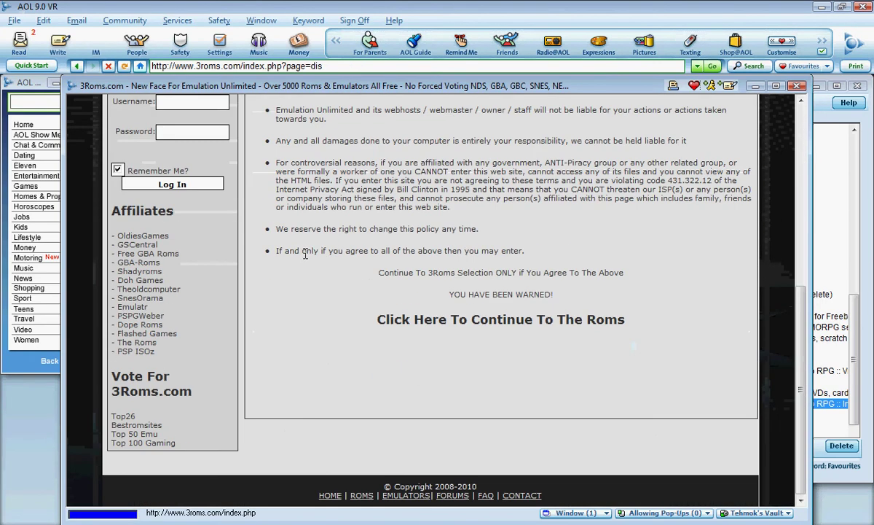
{"action": "left_click", "coordinate": [513, 322]}
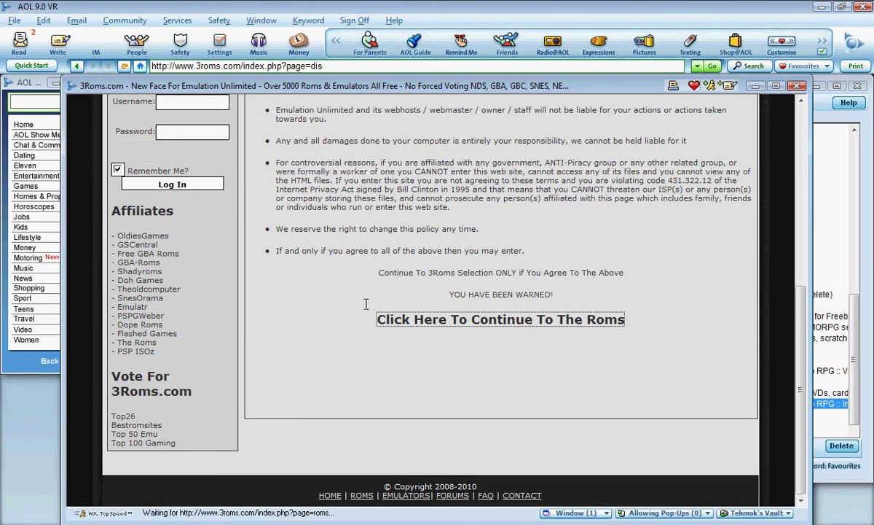
Open the Nintendo DS ROM list from the console selection.
{"action": "scroll", "coordinate": [365, 303], "scroll_direction": "down", "scroll_amount": 3}
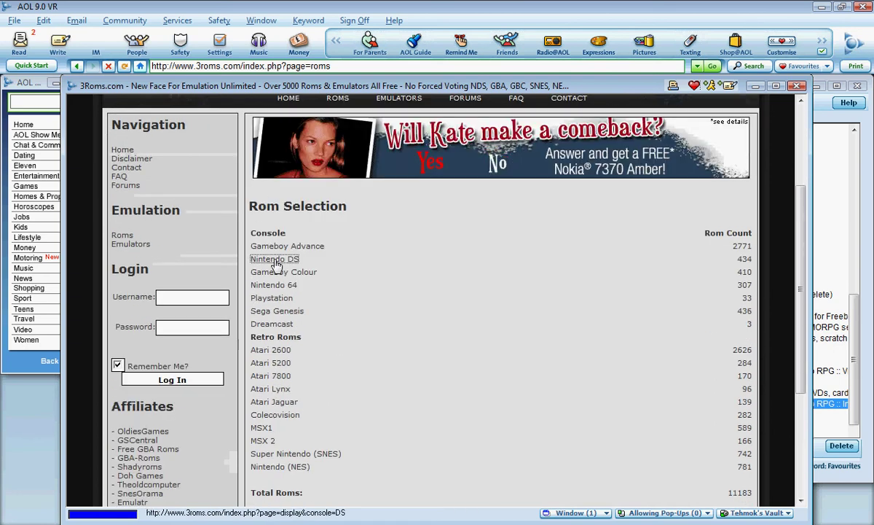
{"action": "left_click", "coordinate": [264, 258]}
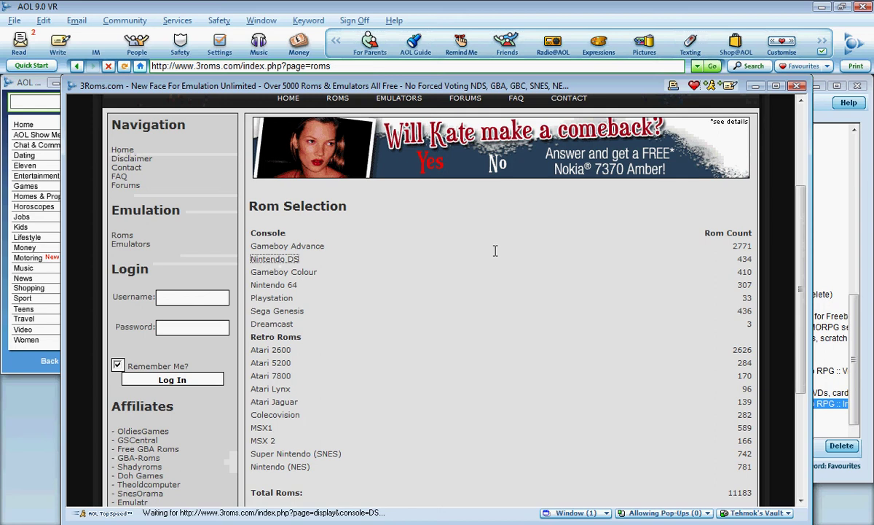
{"action": "scroll", "coordinate": [495, 258], "scroll_direction": "down", "scroll_amount": 5}
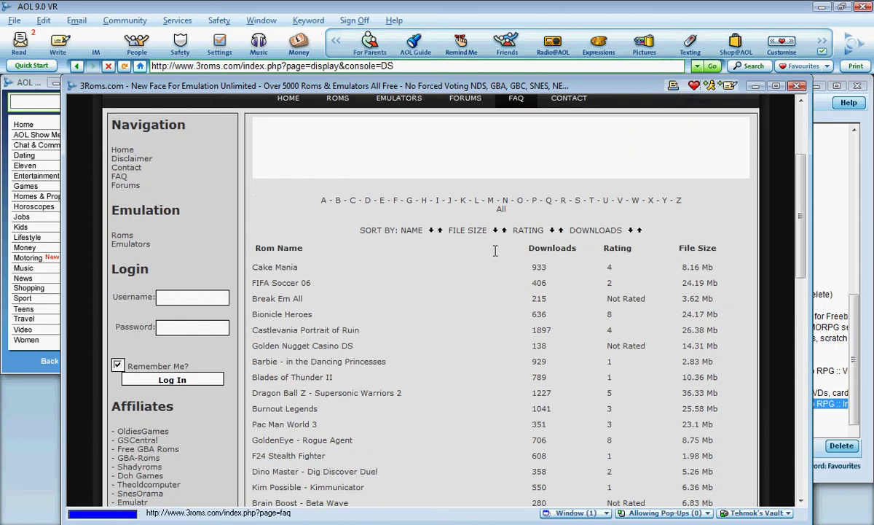
Filter the Nintendo DS ROM list to the letter P and open the Pokemon Dash entry.
{"action": "scroll", "coordinate": [496, 250], "scroll_direction": "up", "scroll_amount": 5}
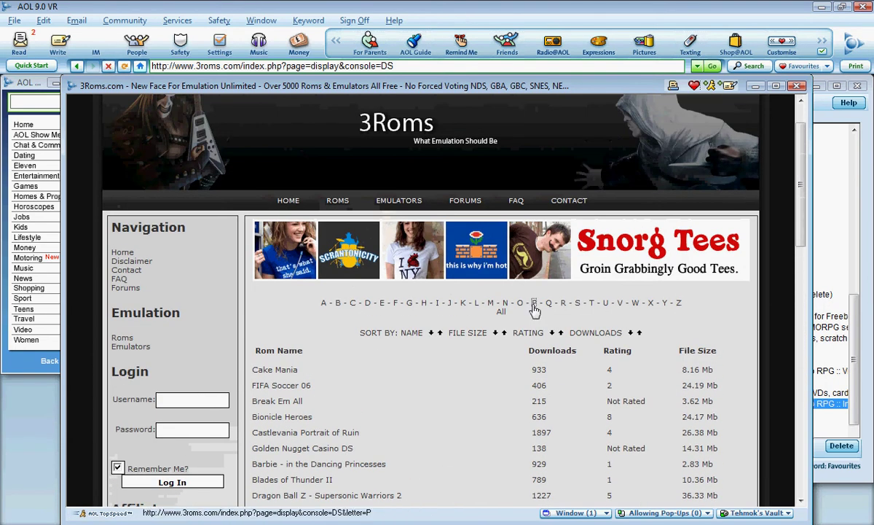
{"action": "left_click", "coordinate": [533, 303]}
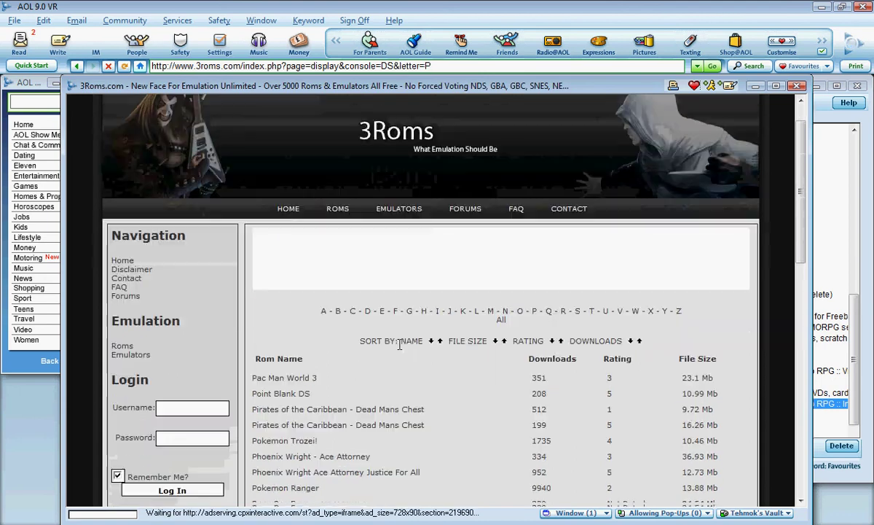
{"action": "scroll", "coordinate": [399, 344], "scroll_direction": "down", "scroll_amount": 3}
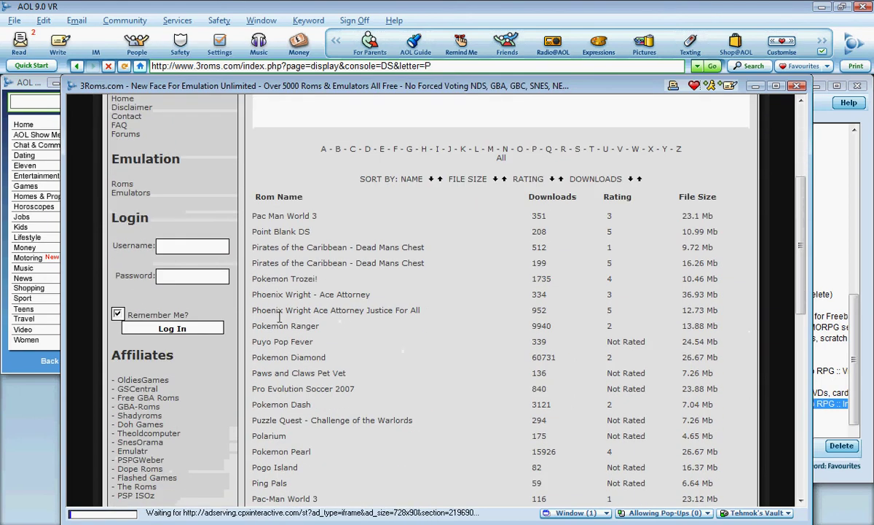
{"action": "left_click", "coordinate": [297, 407]}
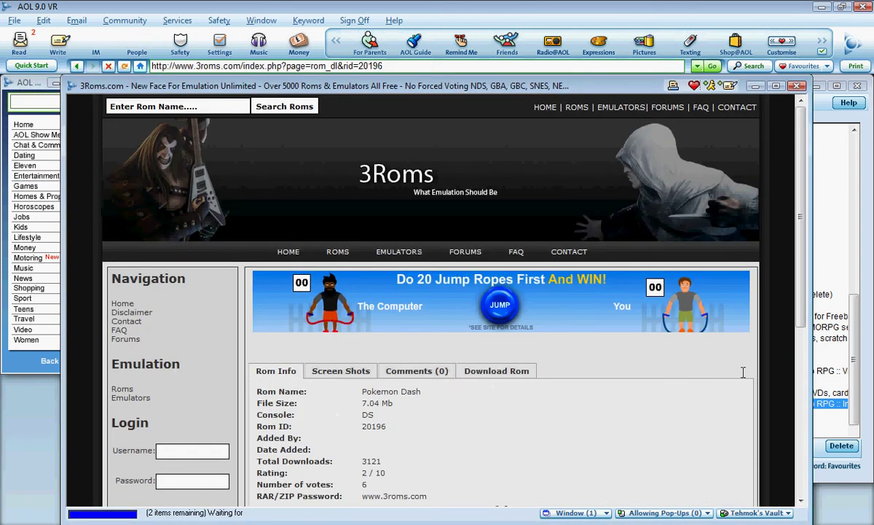
Check the file size in the Pokemon Dash ROM information and open its Download Rom section.
{"action": "scroll", "coordinate": [735, 370], "scroll_direction": "down", "scroll_amount": 3}
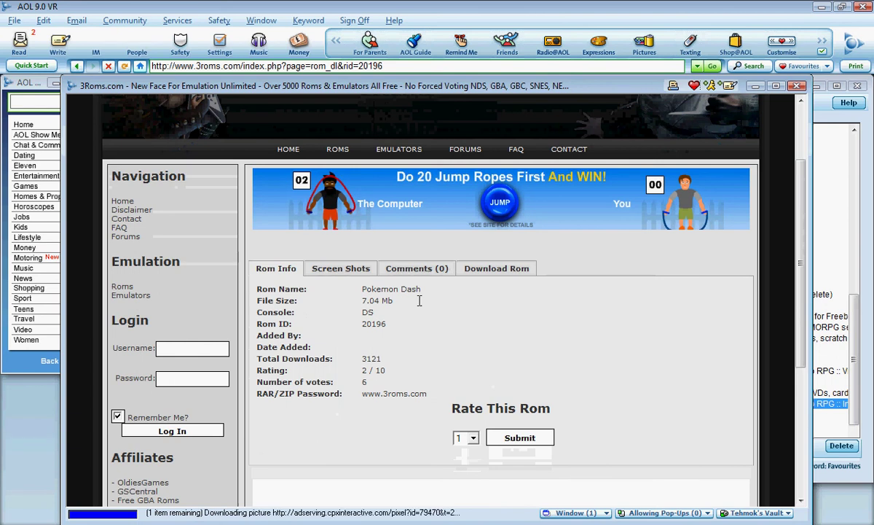
{"action": "left_click_drag", "start_coordinate": [361, 300], "coordinate": [397, 304]}
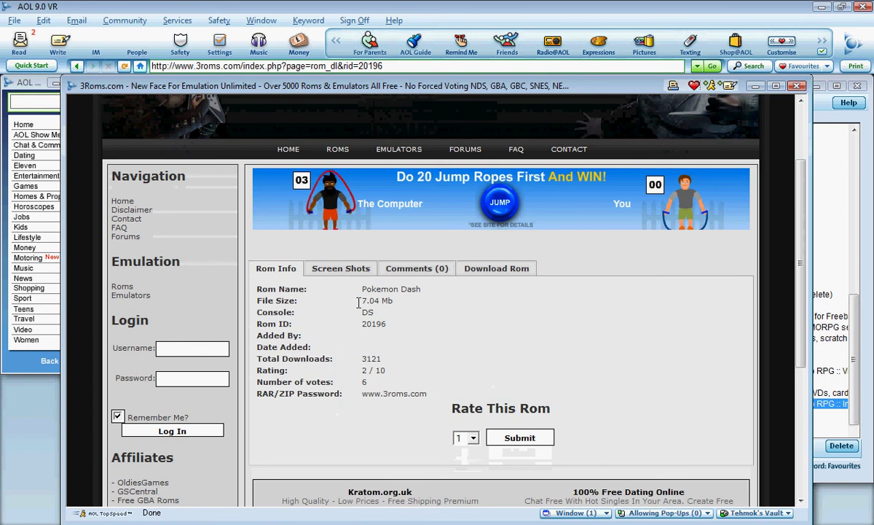
{"action": "left_click", "coordinate": [397, 302]}
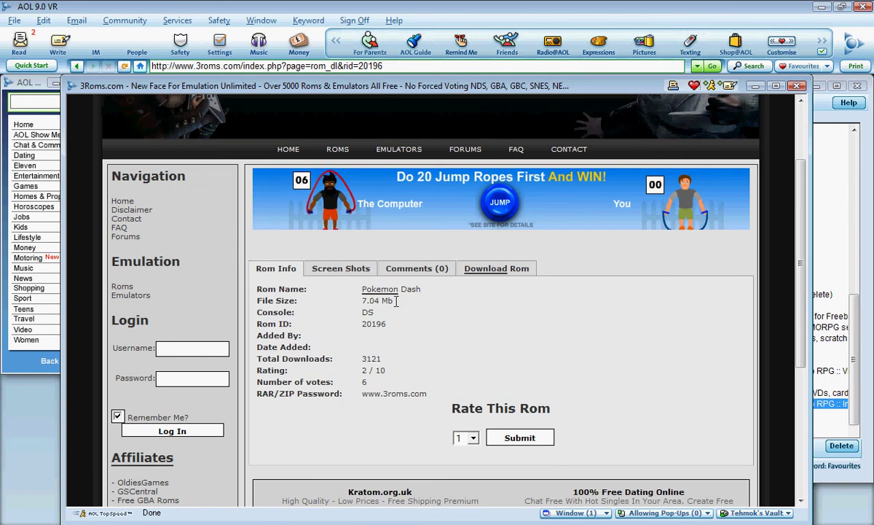
{"action": "left_click", "coordinate": [482, 269]}
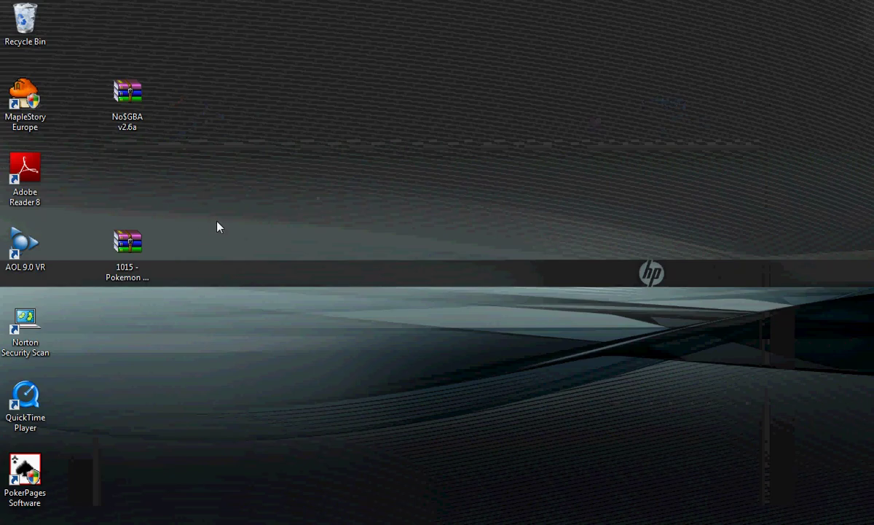
Open the 1015 - Pokemon Diamond (U) archive from the desktop in WinRAR and dismiss the licence reminder.
{"action": "left_click_drag", "start_coordinate": [95, 188], "coordinate": [189, 287]}
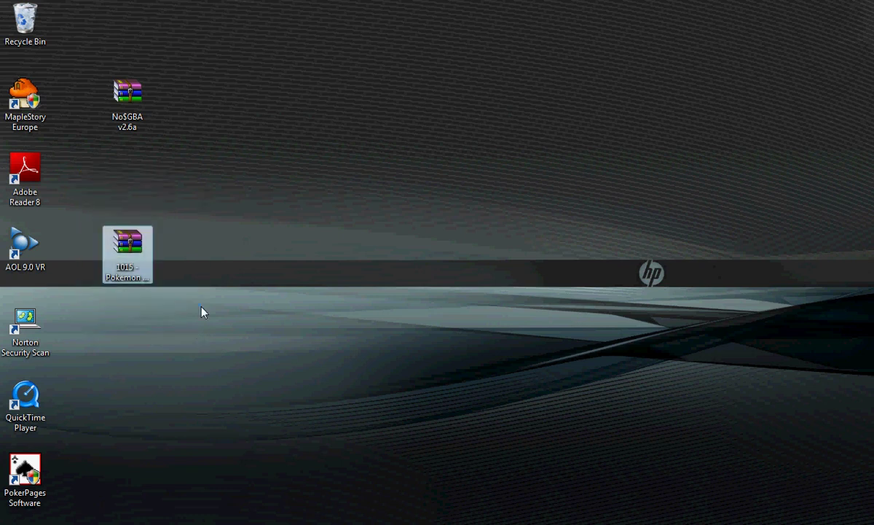
{"action": "left_click", "coordinate": [122, 270]}
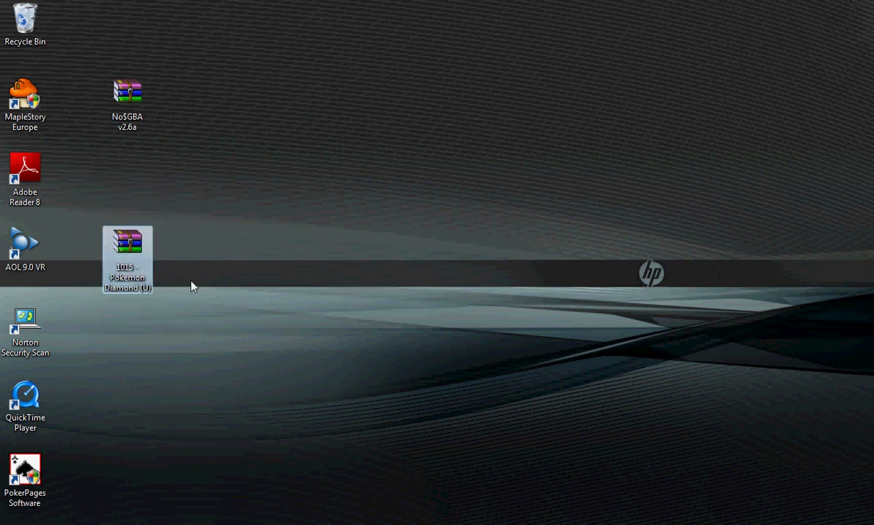
{"action": "left_click_drag", "start_coordinate": [102, 223], "coordinate": [172, 322]}
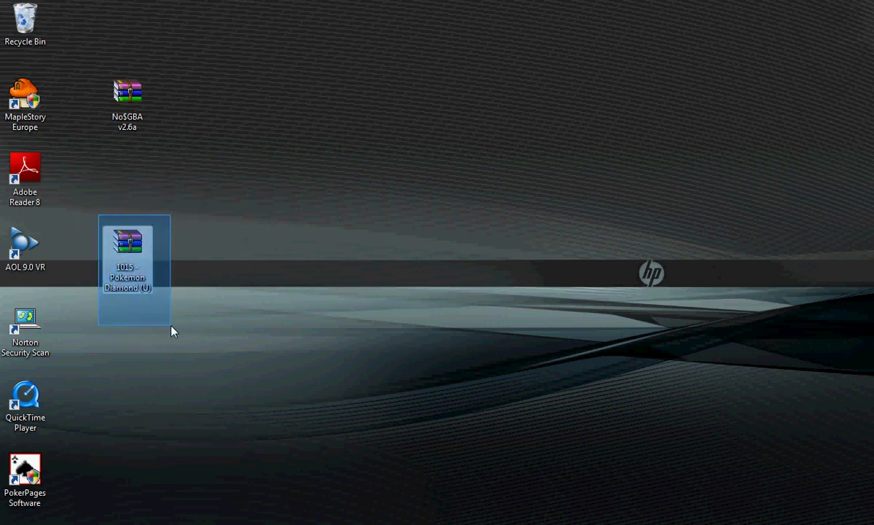
{"action": "double_click", "coordinate": [121, 263]}
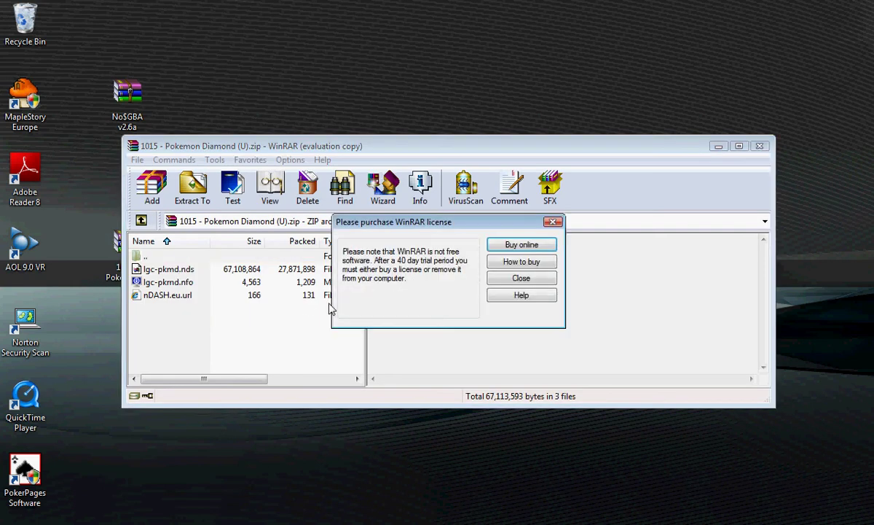
{"action": "left_click", "coordinate": [553, 222]}
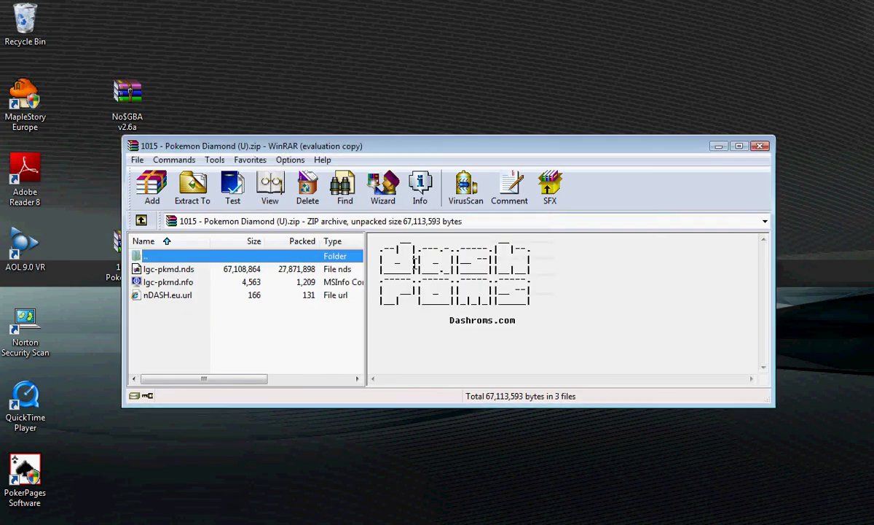
Extract lgc-pkmd.nds from the archive to the desktop and close the archive.
{"action": "key", "text": "Down"}
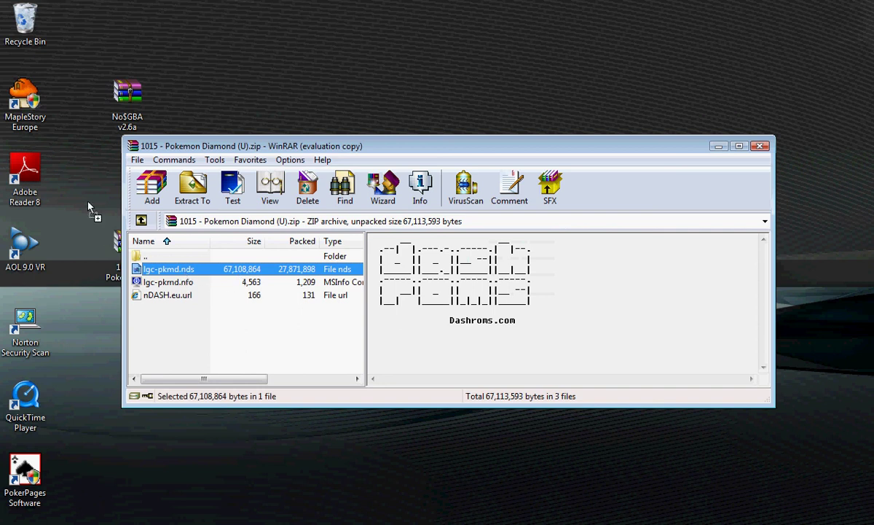
{"action": "left_click_drag", "start_coordinate": [84, 177], "coordinate": [84, 175]}
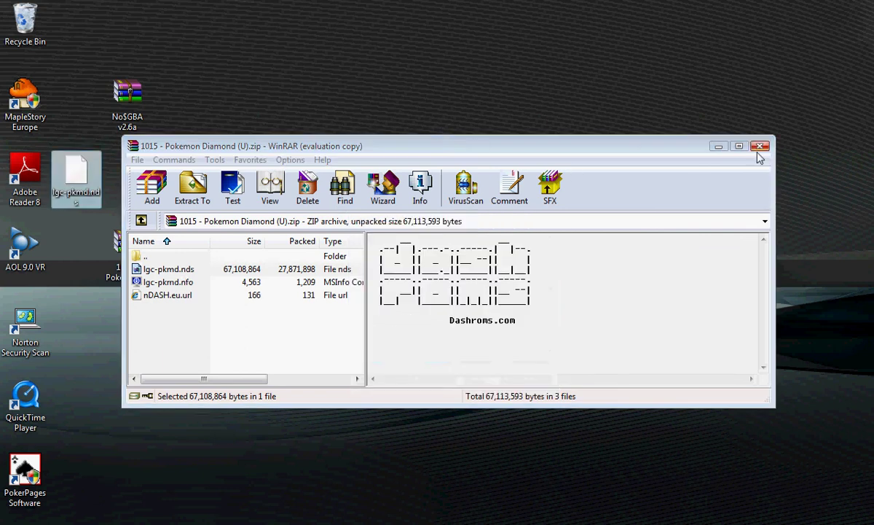
{"action": "left_click", "coordinate": [759, 146]}
Open the No$GBA v2.6a archive and run NO$GBA.EXE from its No$gba 2.6a folder.
{"action": "double_click", "coordinate": [130, 89]}
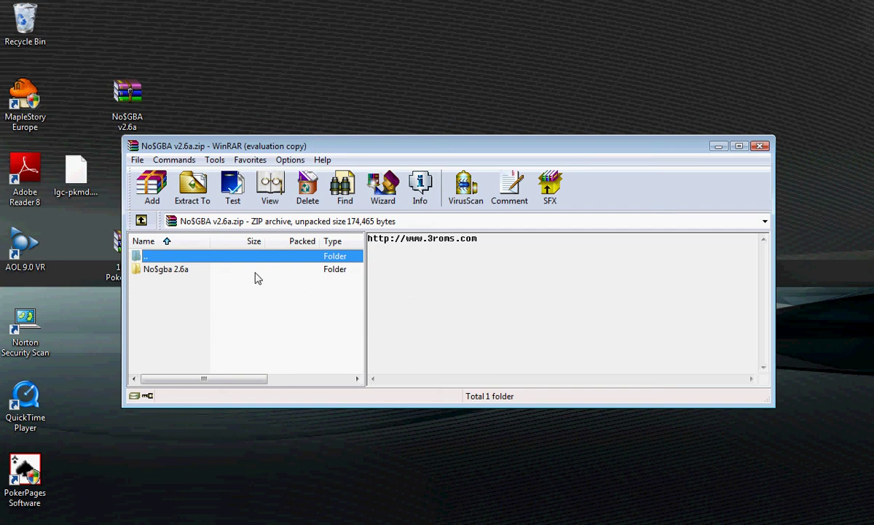
{"action": "left_click", "coordinate": [553, 222]}
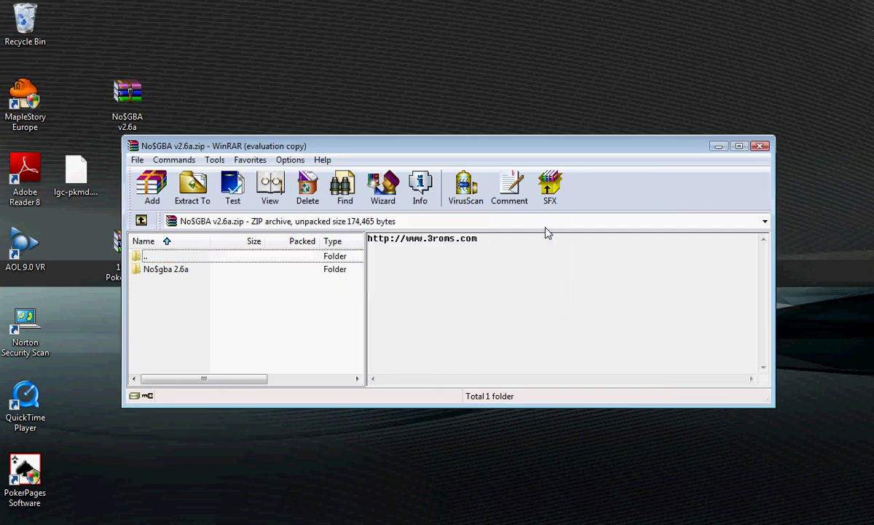
{"action": "double_click", "coordinate": [327, 271]}
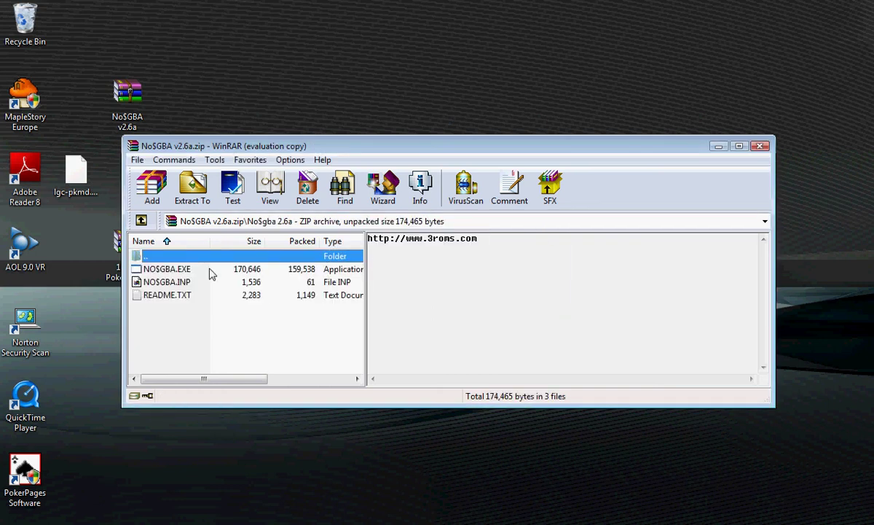
{"action": "double_click", "coordinate": [210, 273]}
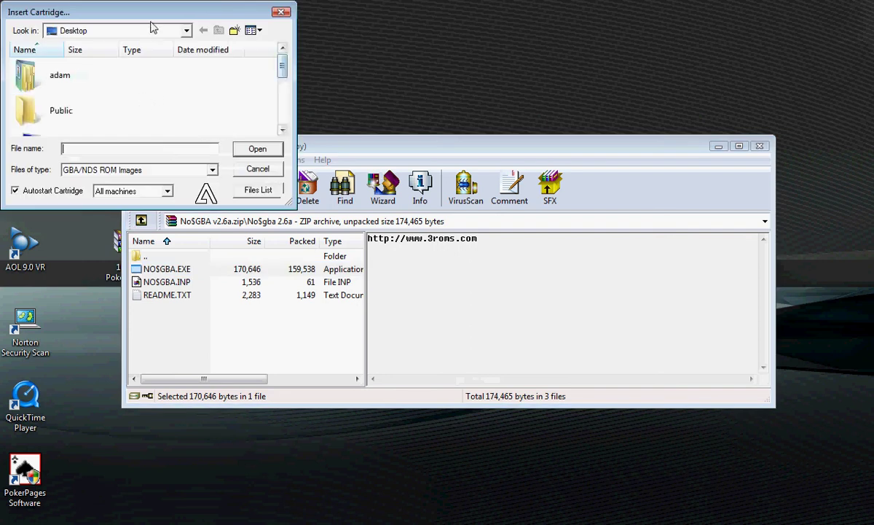
Load lgc-pkmd.nds from the desktop as the emulator's cartridge and minimize the archive window.
{"action": "left_click_drag", "start_coordinate": [282, 66], "coordinate": [283, 110]}
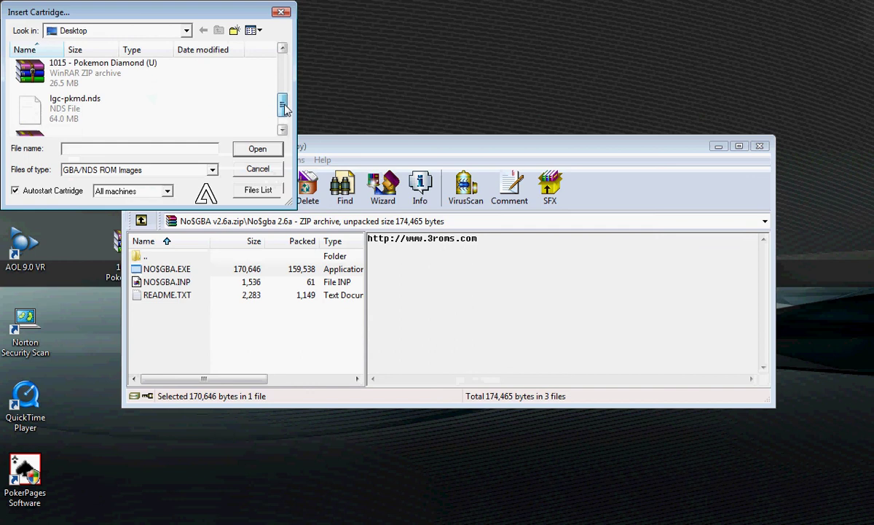
{"action": "left_click", "coordinate": [112, 107]}
{"action": "left_click", "coordinate": [255, 149]}
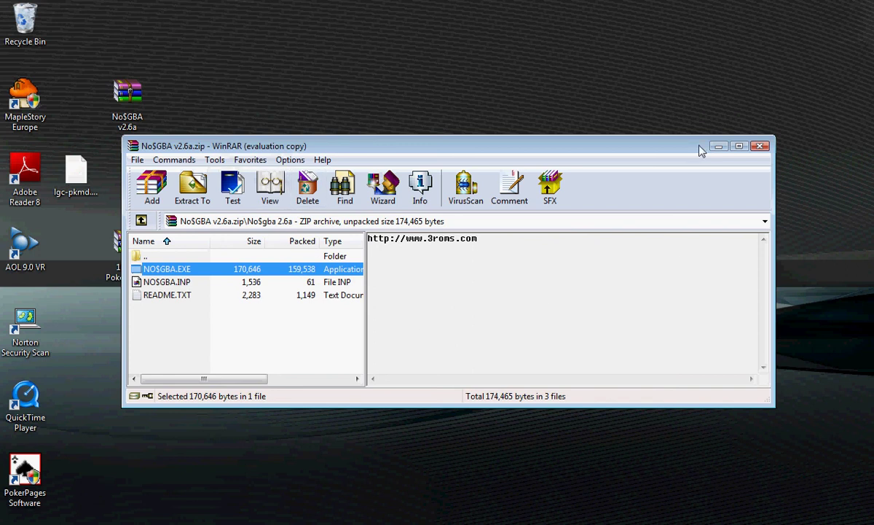
{"action": "left_click", "coordinate": [718, 146]}
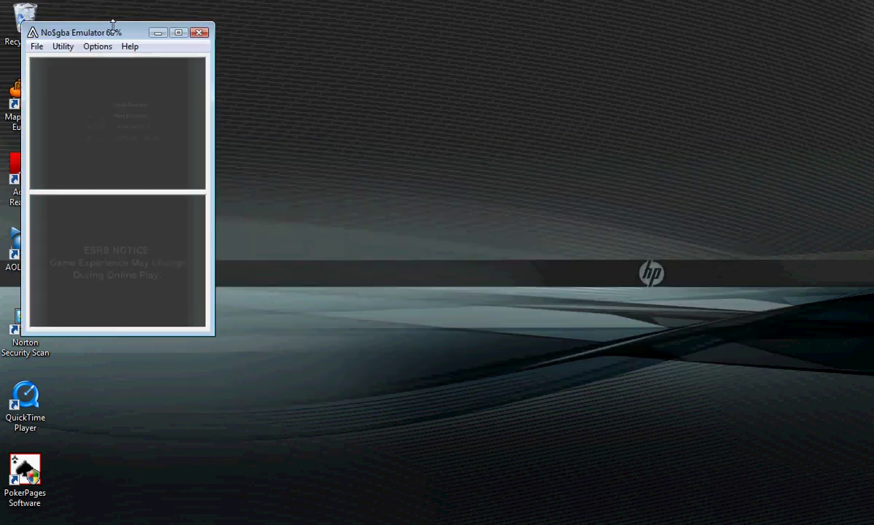
Move the emulator window away from the desktop icons and continue past the Pokémon Diamond title screen.
{"action": "left_click_drag", "start_coordinate": [115, 36], "coordinate": [345, 90]}
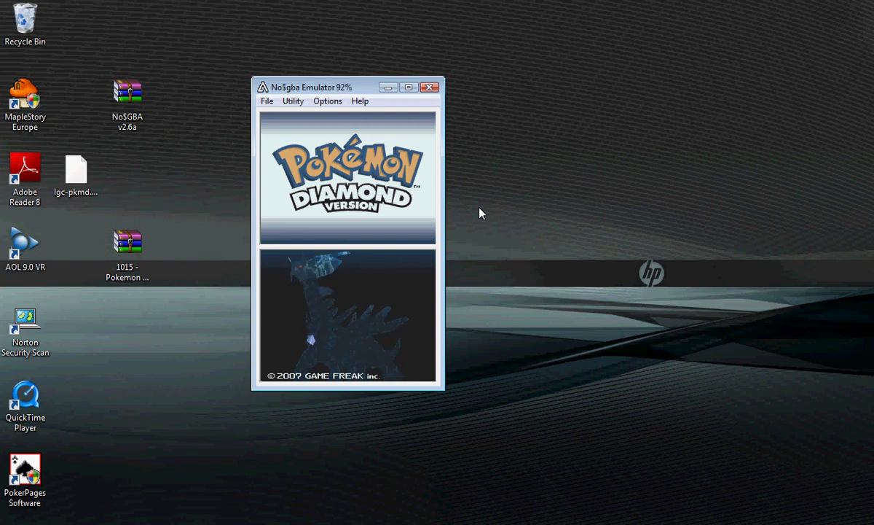
{"action": "key", "text": "Return"}
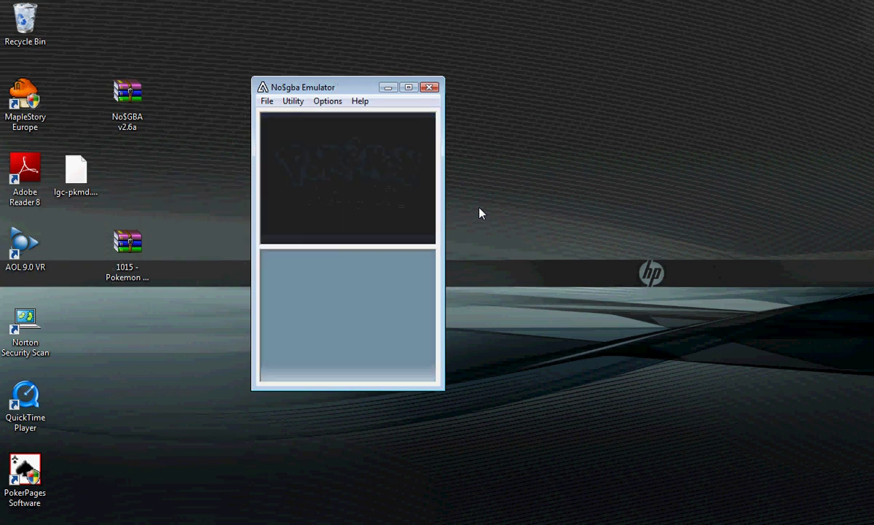